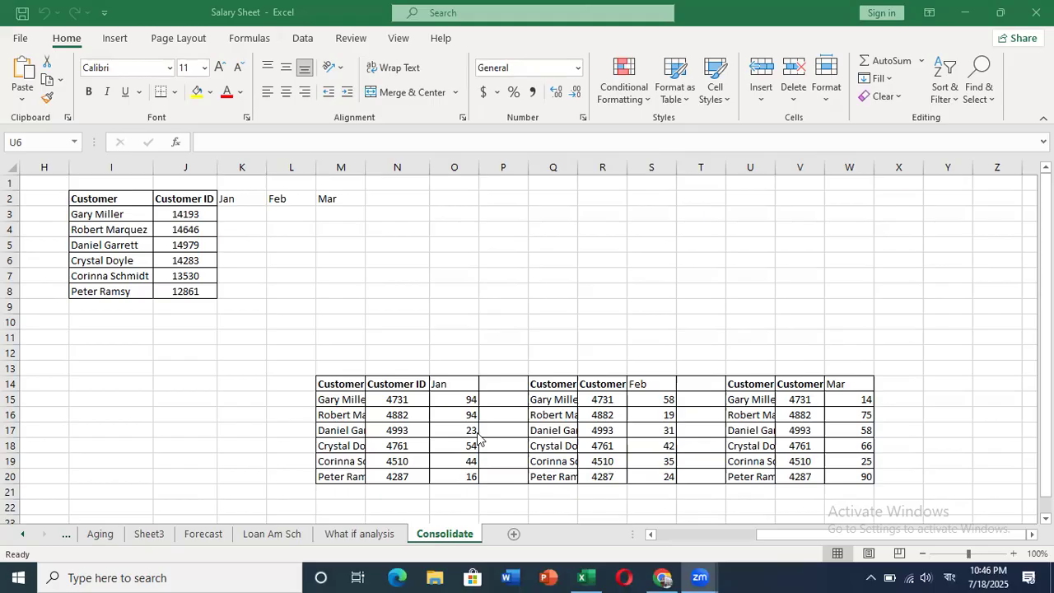
Step: Consolidate the monthly tables into I2:M8 with Sum, setting the reference to M14:O20 and enabling left column labels
{"action": "left_click", "coordinate": [127, 196]}
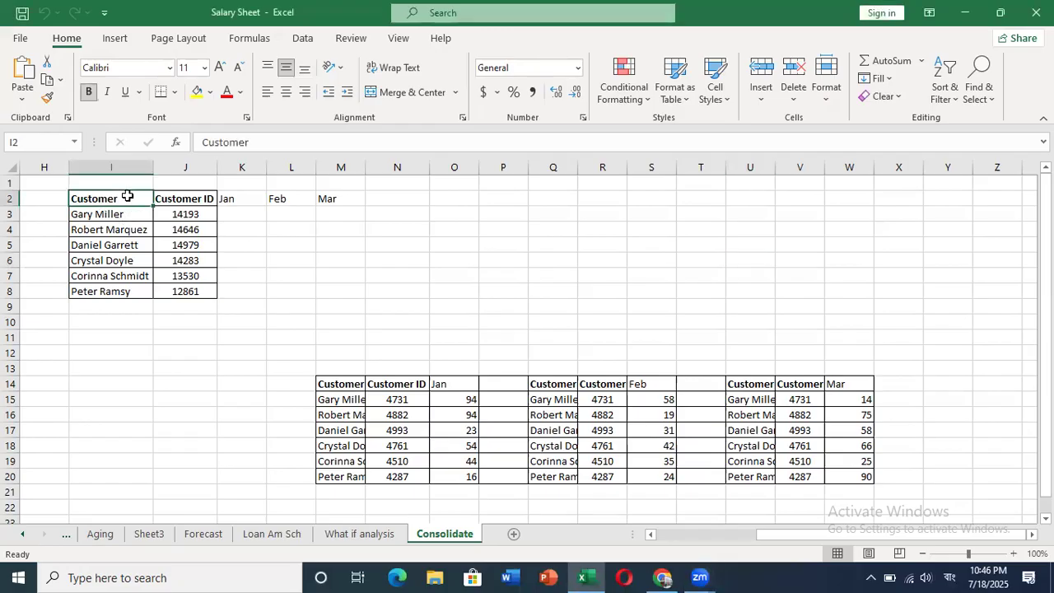
{"action": "key", "text": "ctrl+shift+Down"}
{"action": "key", "text": "ctrl+shift+Right"}
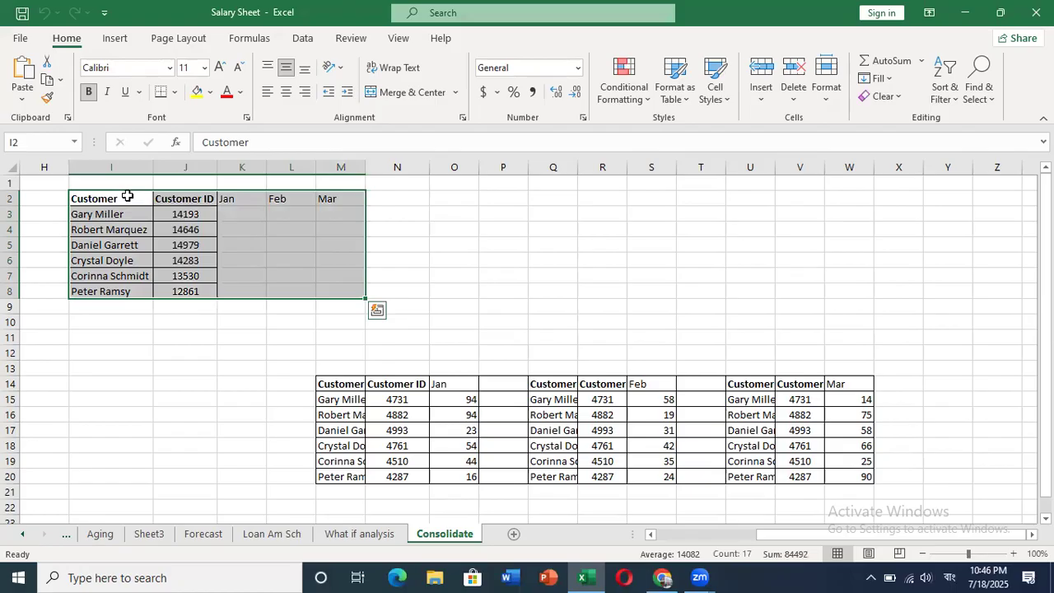
{"action": "key", "text": "alt+a"}
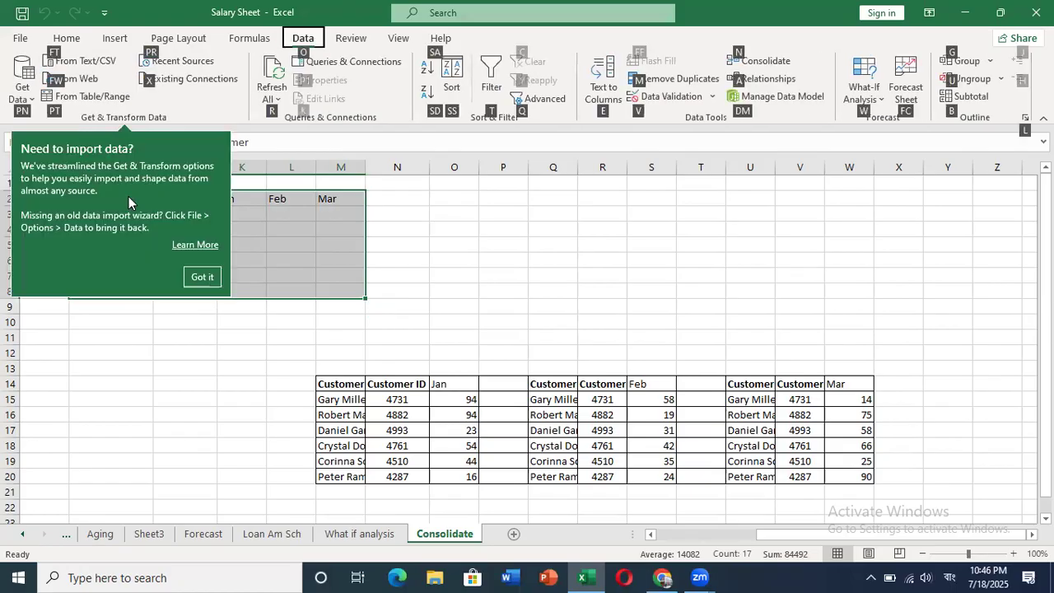
{"action": "key", "text": "n"}
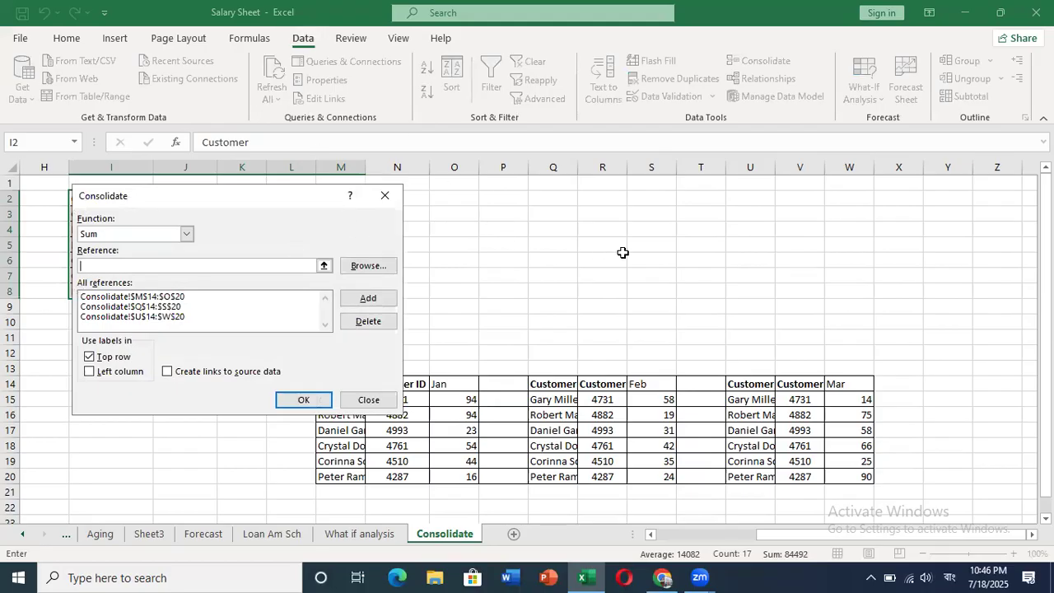
{"action": "left_click", "coordinate": [648, 248]}
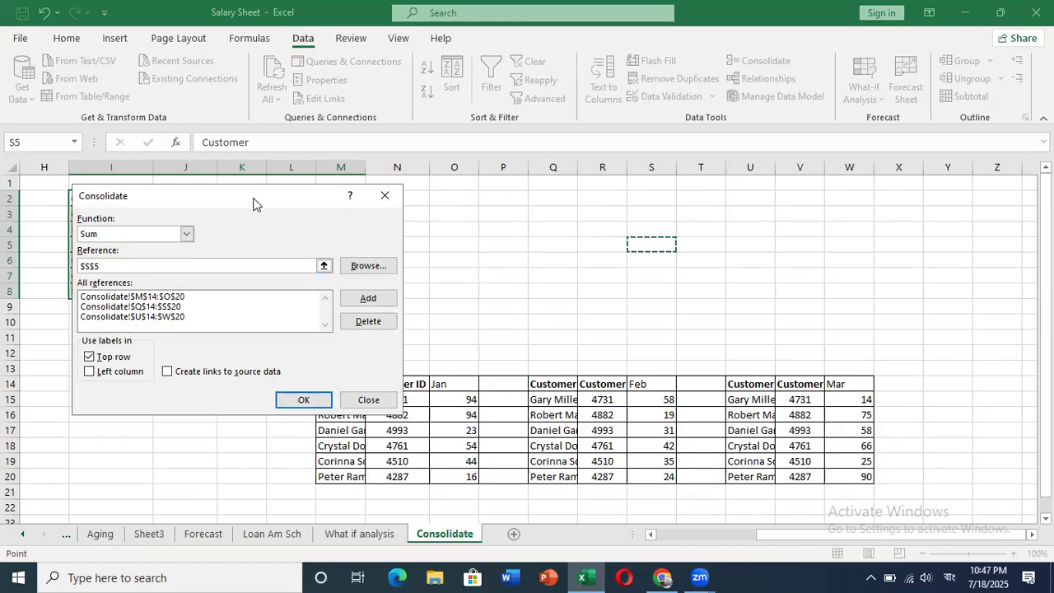
{"action": "left_click_drag", "start_coordinate": [254, 204], "coordinate": [662, 199]}
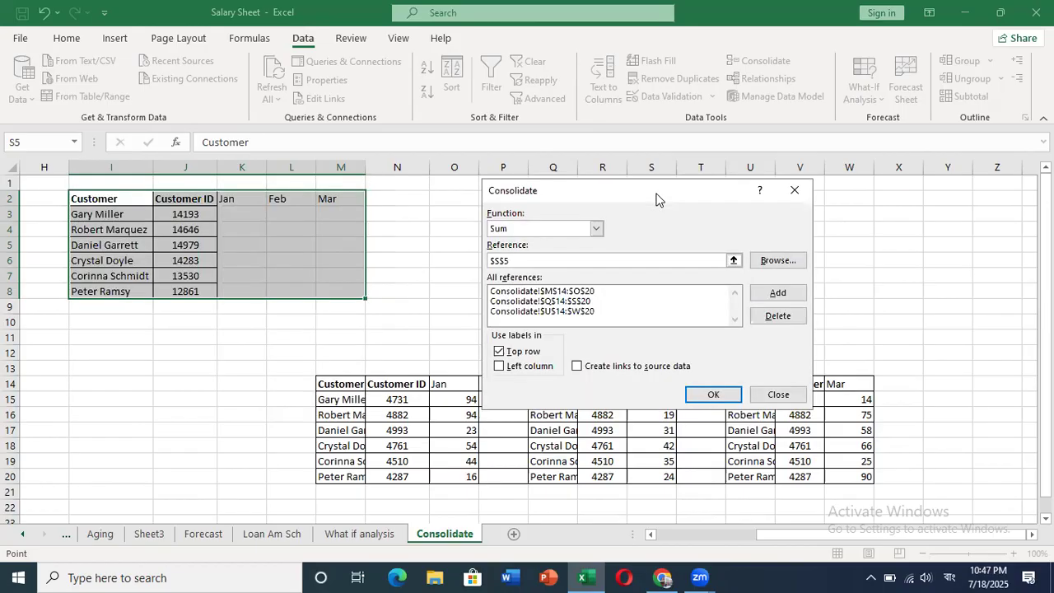
{"action": "left_click", "coordinate": [349, 384]}
{"action": "left_click_drag", "start_coordinate": [344, 386], "coordinate": [453, 476]}
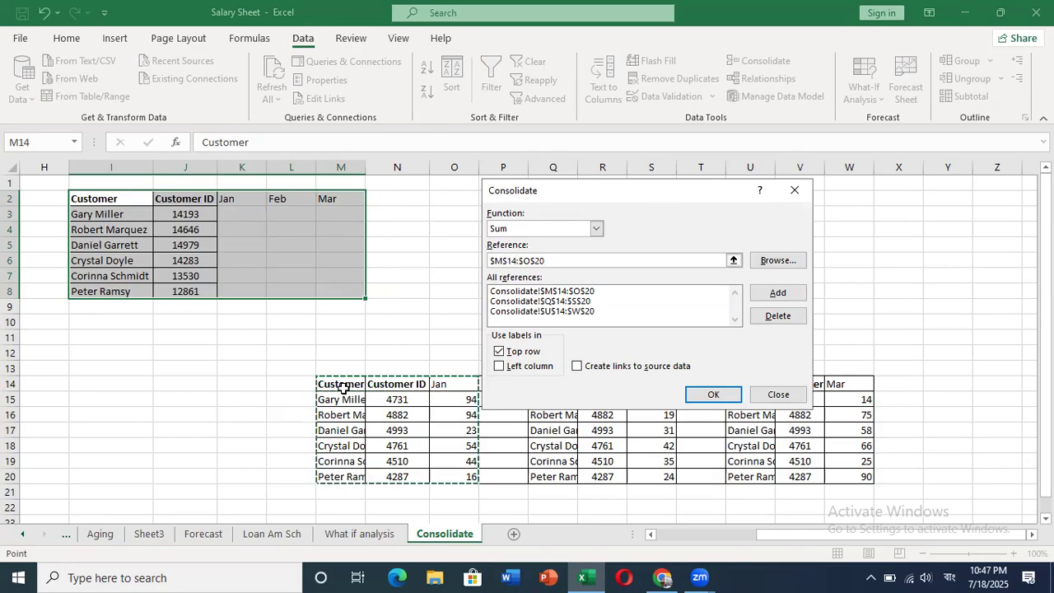
{"action": "left_click", "coordinate": [499, 366]}
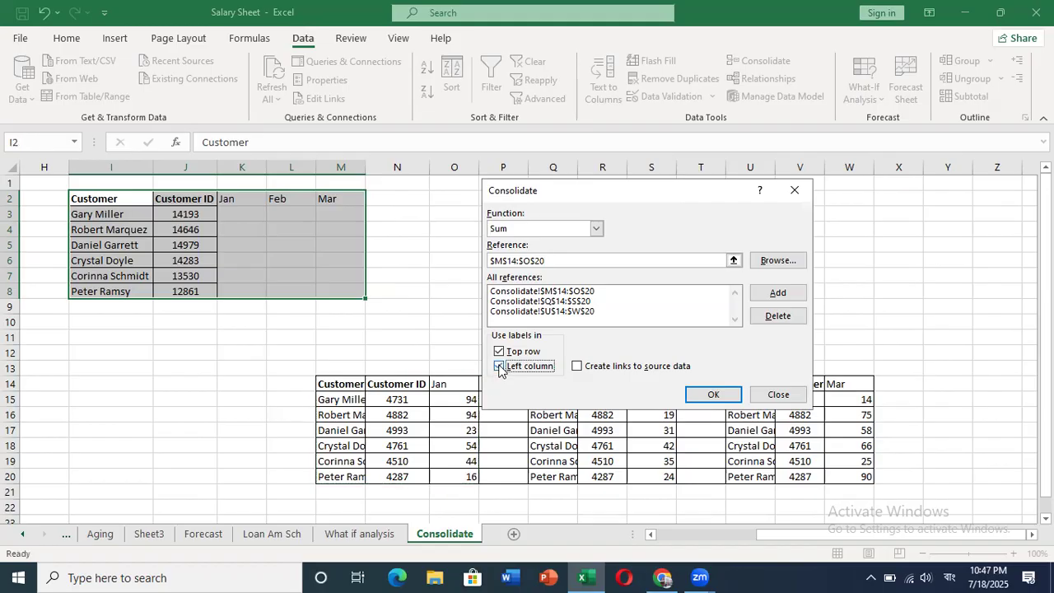
{"action": "left_click", "coordinate": [713, 395]}
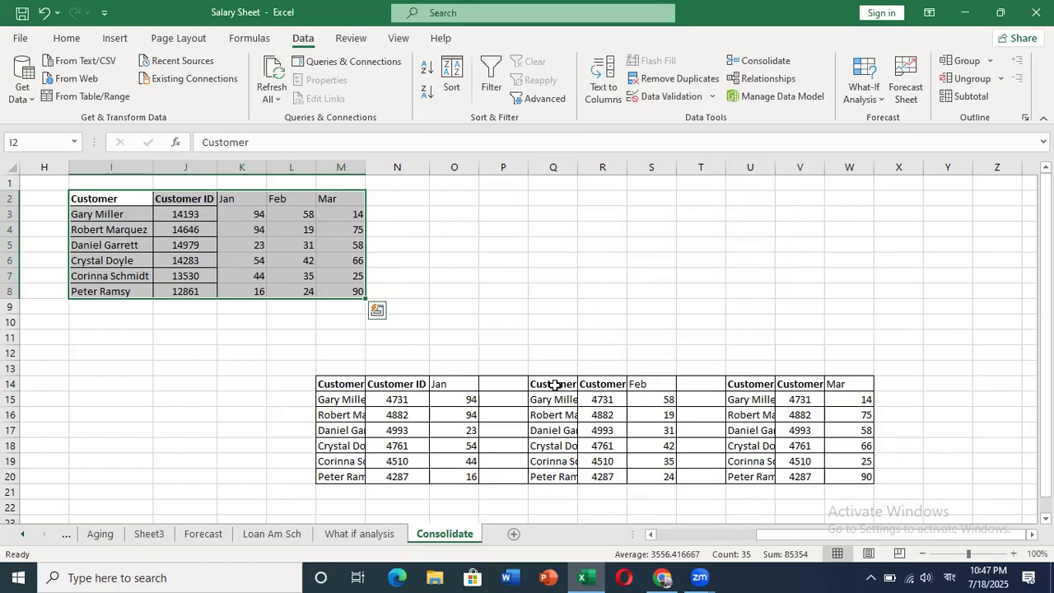
Step: Switch the keyboard language to English (United States) and enter ALT, A and N in cells R7, S7 and T7
{"action": "left_click", "coordinate": [600, 270]}
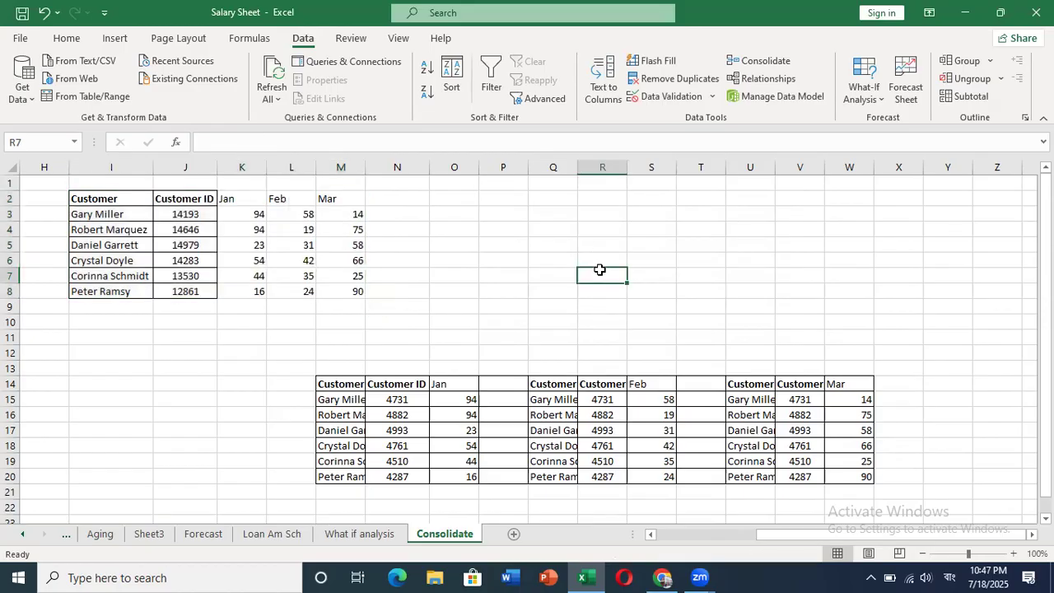
{"action": "type", "text": "G"}
{"action": "key", "text": "BackSpace"}
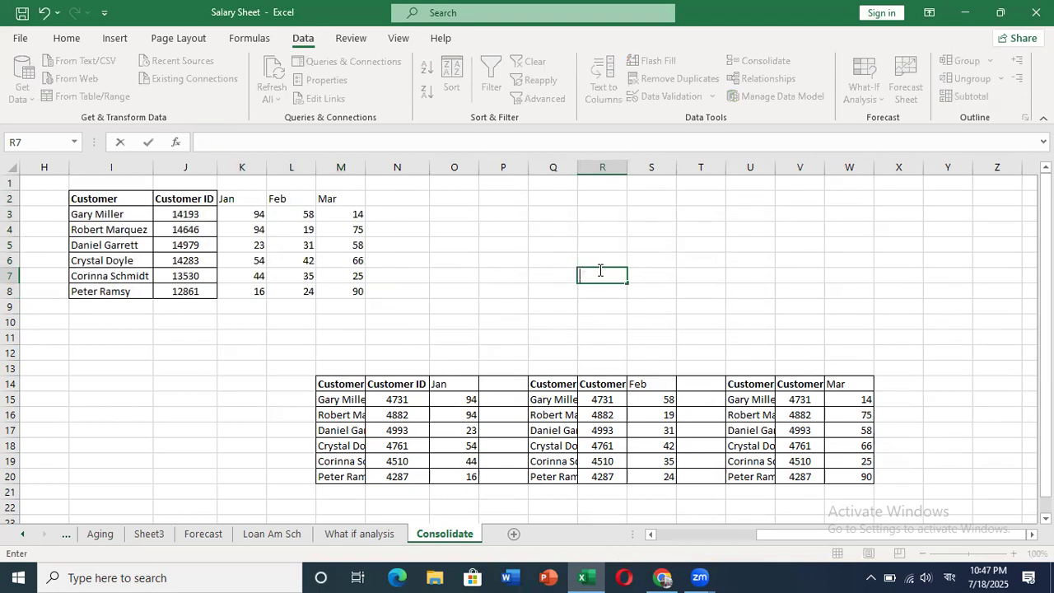
{"action": "left_click", "coordinate": [951, 575]}
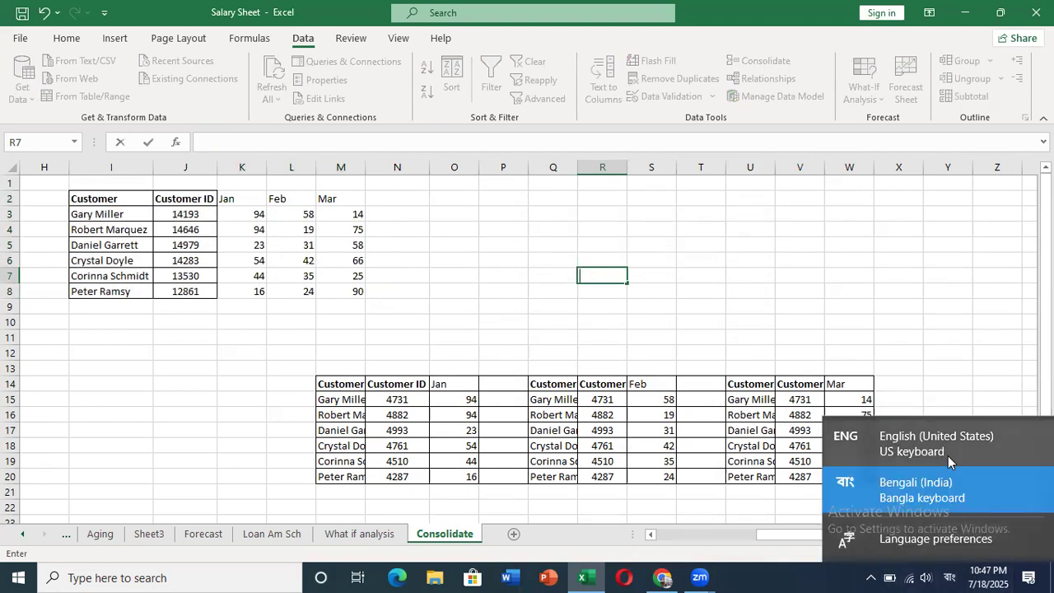
{"action": "left_click", "coordinate": [889, 452]}
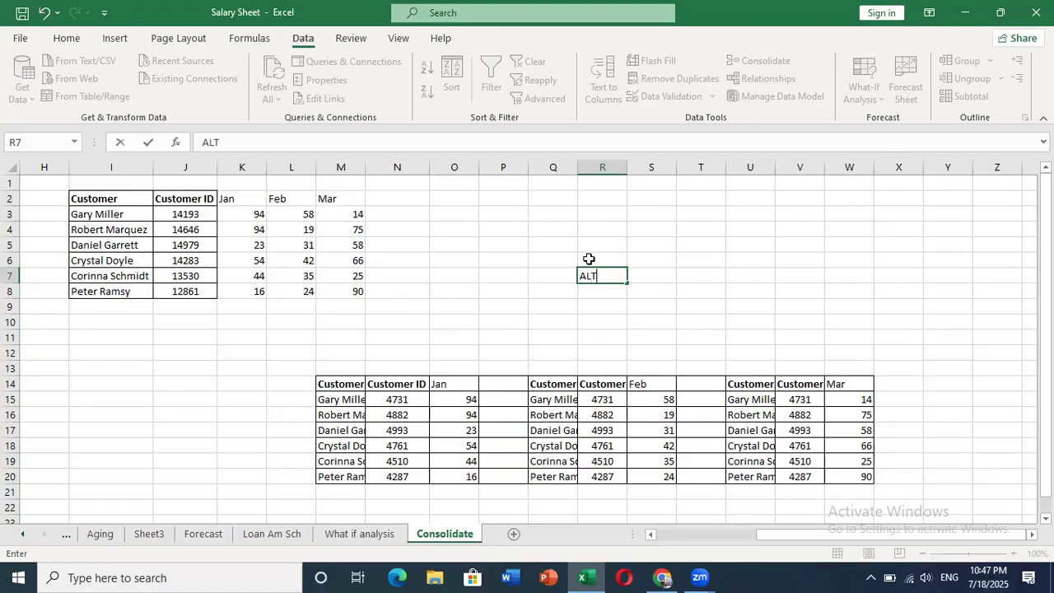
{"action": "left_click", "coordinate": [653, 273]}
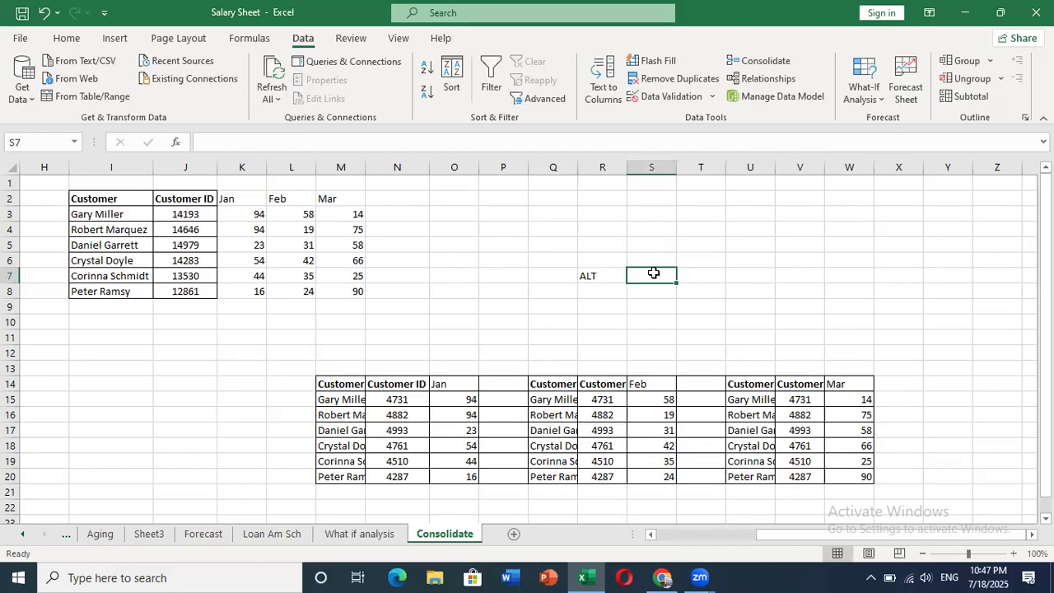
{"action": "type", "text": "A"}
{"action": "left_click", "coordinate": [709, 277]}
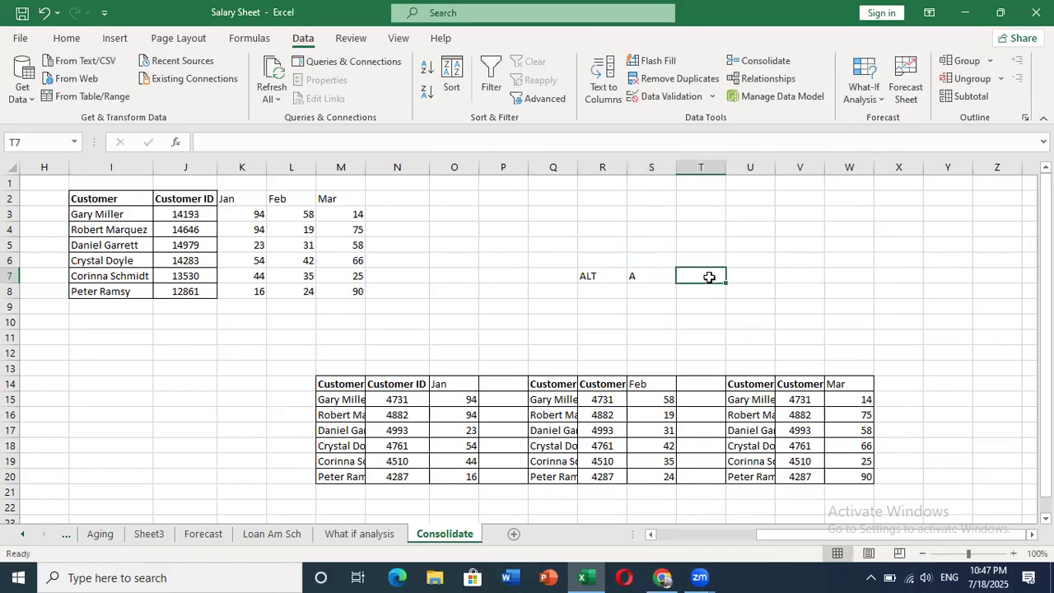
{"action": "type", "text": "N"}
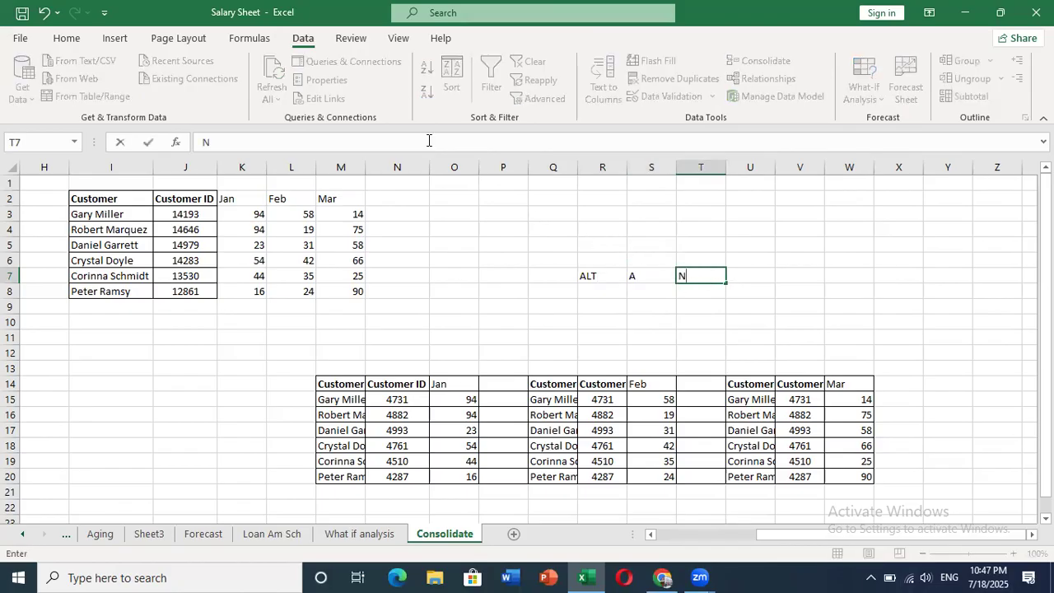
{"action": "left_click", "coordinate": [756, 224]}
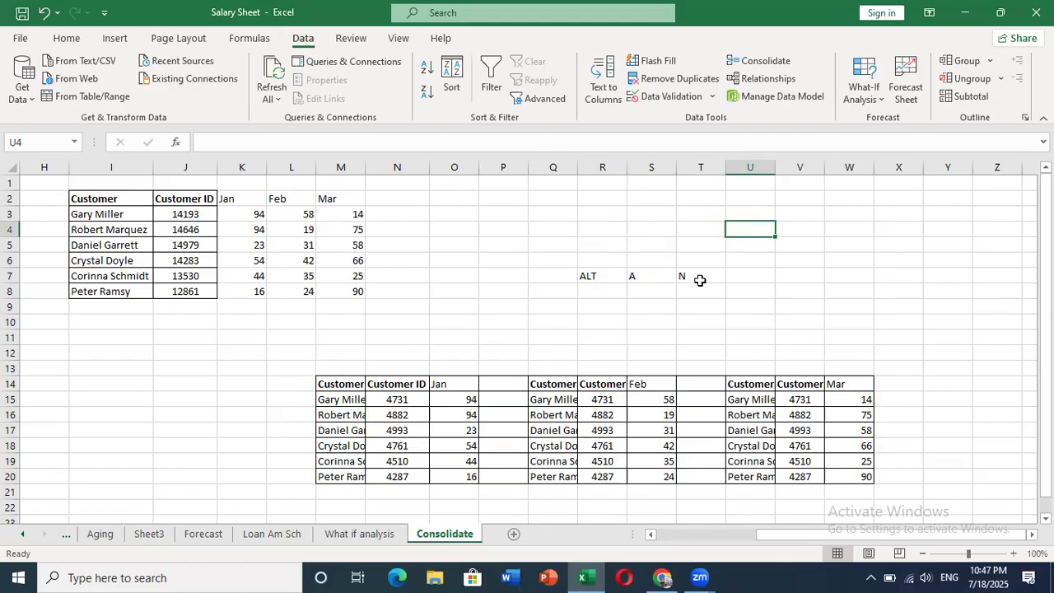
Step: Clear the consolidated Jan, Feb and Mar values in K3:M8
{"action": "left_click", "coordinate": [245, 214]}
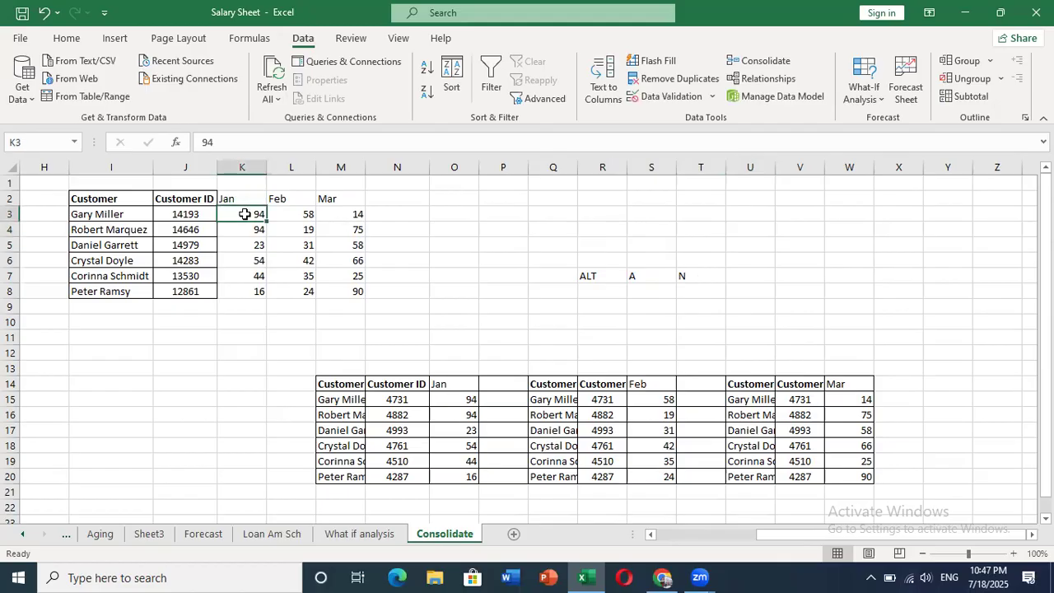
{"action": "key", "text": "shift+Down"}
{"action": "key", "text": "shift+Down"}
{"action": "key", "text": "shift+Down"}
{"action": "key", "text": "shift+Down"}
{"action": "key", "text": "shift+Down"}
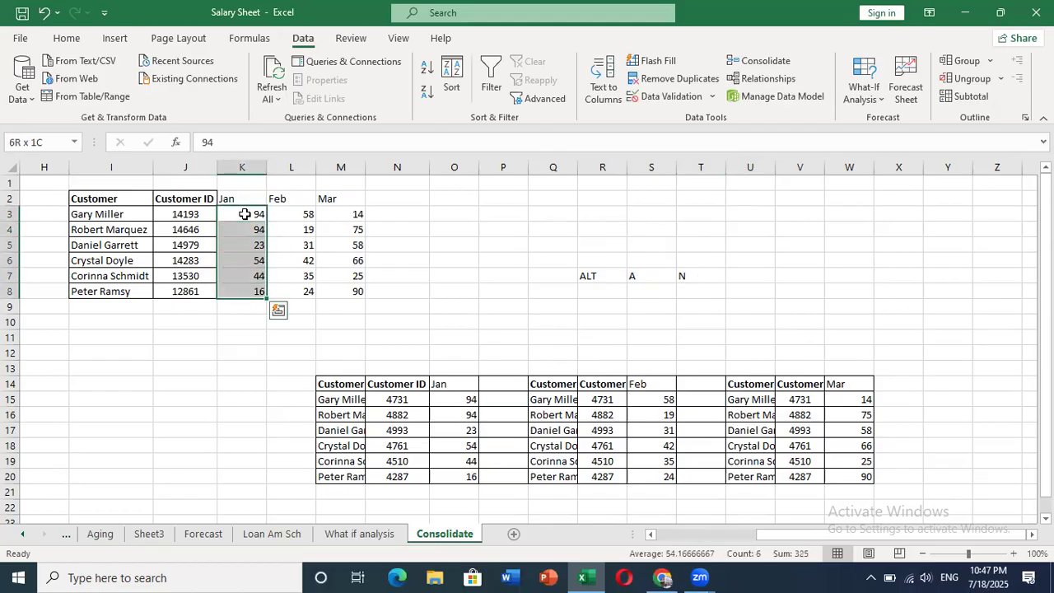
{"action": "key", "text": "shift+Right"}
{"action": "key", "text": "shift+Right"}
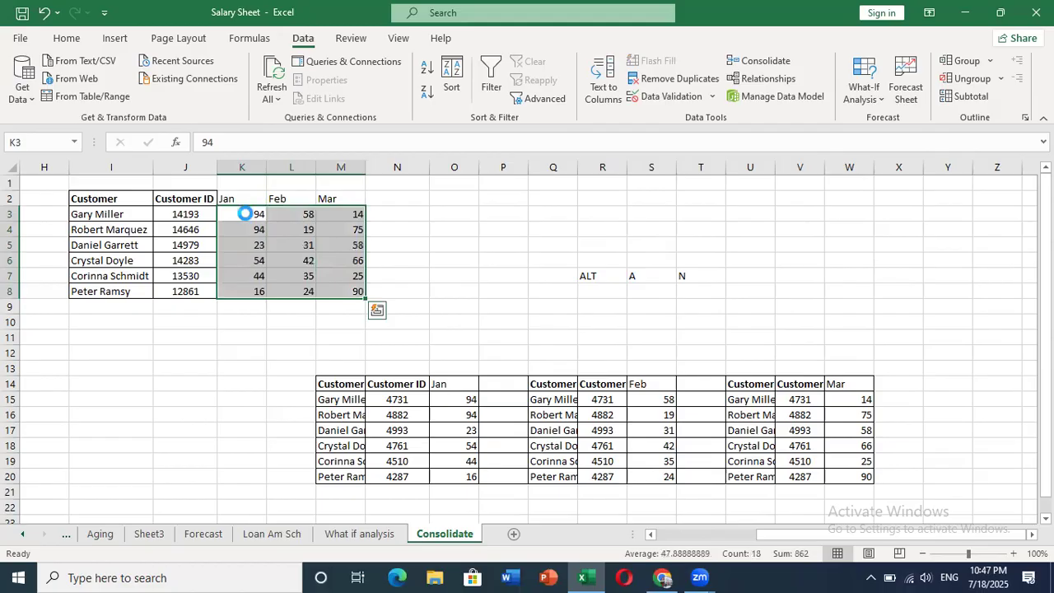
{"action": "key", "text": "Delete"}
Step: Select the summary table I2:M8, including its headers, and open Consolidate for it
{"action": "left_click", "coordinate": [101, 198]}
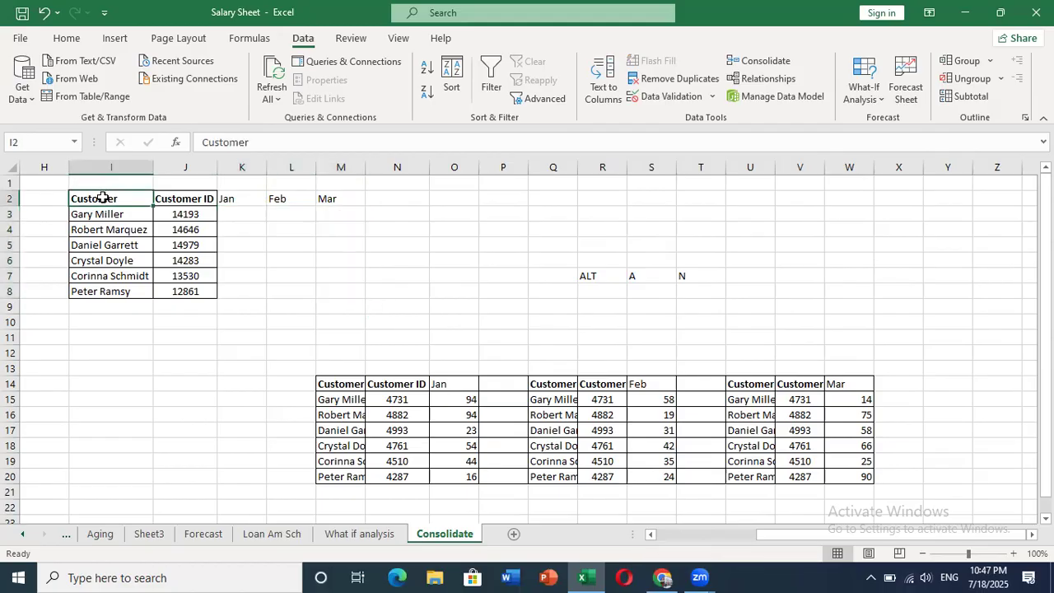
{"action": "key", "text": "shift+Right"}
{"action": "key", "text": "shift+Right"}
{"action": "key", "text": "shift+Right"}
{"action": "key", "text": "shift+Right"}
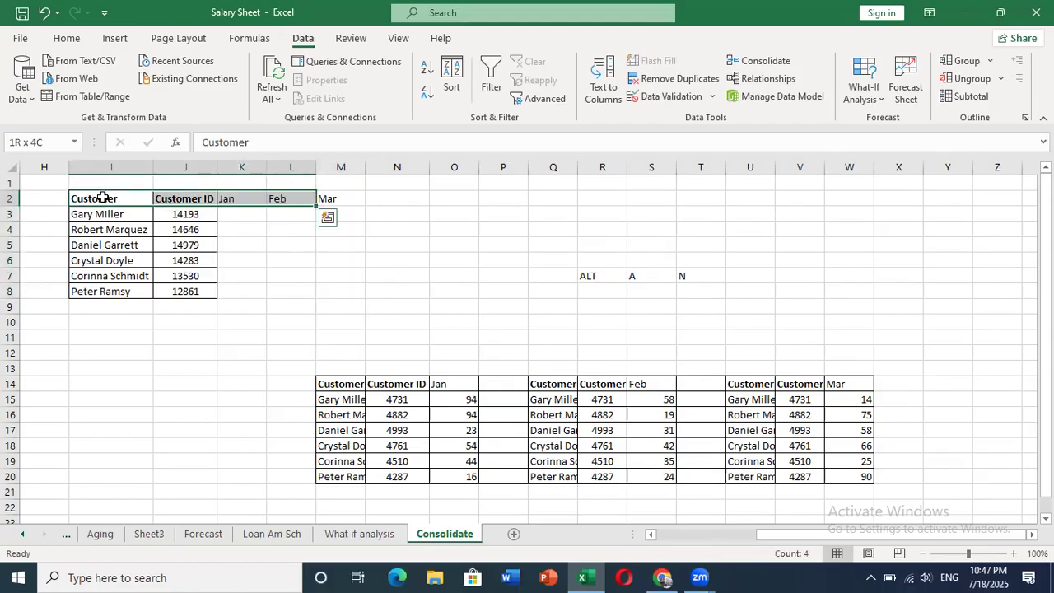
{"action": "key", "text": "shift+Down"}
{"action": "key", "text": "shift+Down"}
{"action": "key", "text": "shift+Down"}
{"action": "key", "text": "shift+Down"}
{"action": "key", "text": "shift+Down"}
{"action": "key", "text": "shift+Down"}
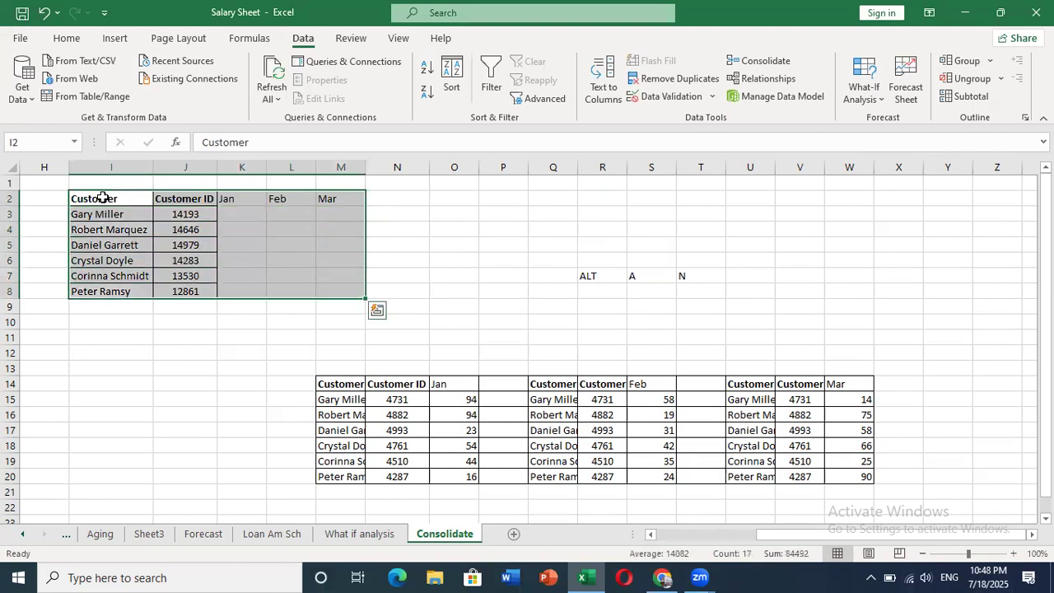
{"action": "key", "text": "alt"}
{"action": "key", "text": "a"}
{"action": "key", "text": "n"}
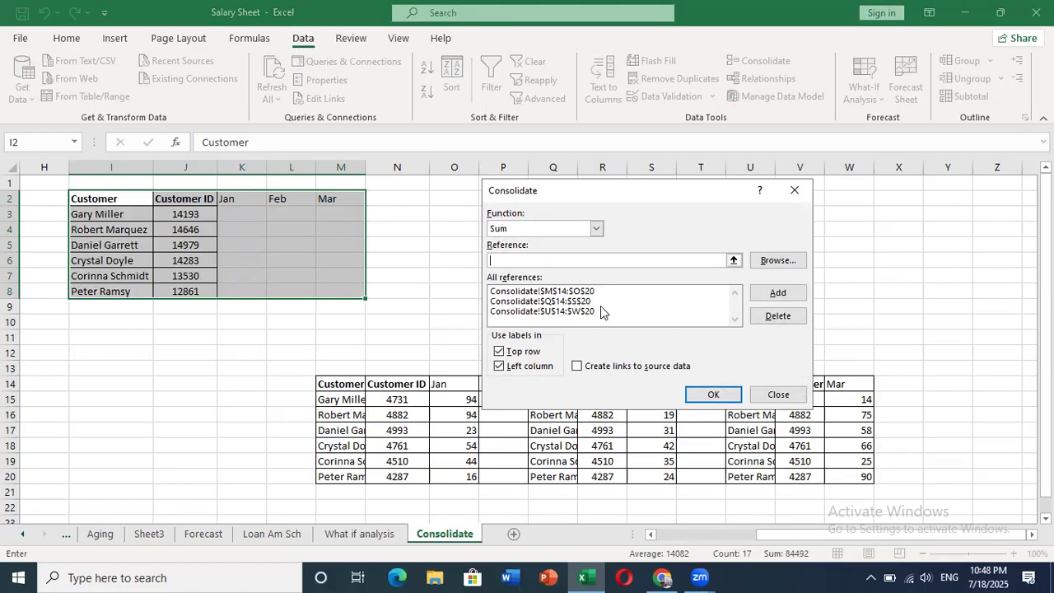
Step: Delete all existing consolidation references: U14:W20, Q14:S20 and M14:O20
{"action": "left_click", "coordinate": [589, 312]}
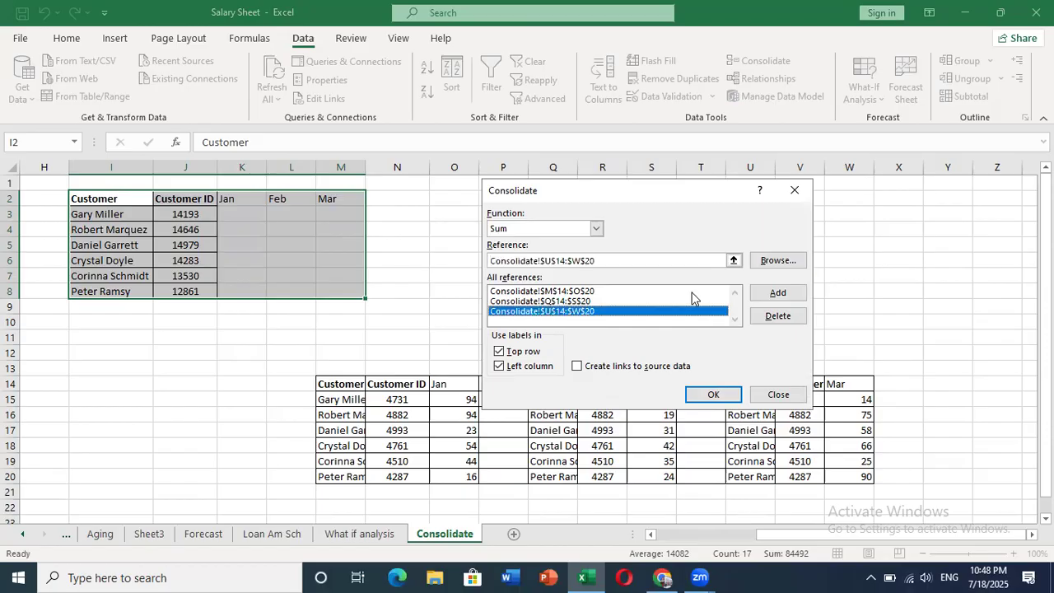
{"action": "left_click", "coordinate": [778, 316]}
{"action": "left_click", "coordinate": [611, 301]}
{"action": "left_click", "coordinate": [776, 320]}
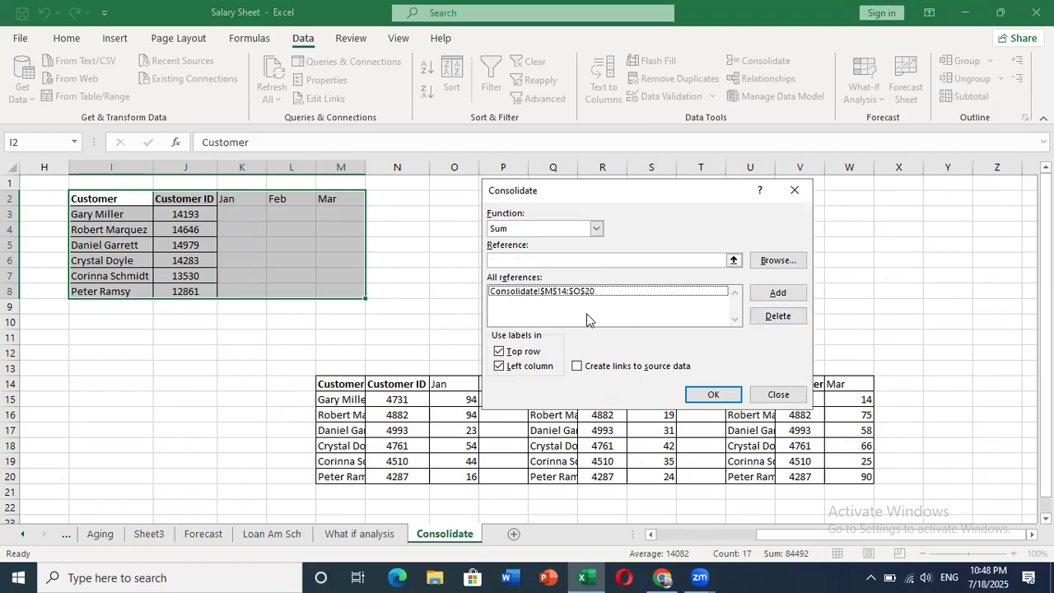
{"action": "left_click", "coordinate": [576, 293]}
{"action": "left_click", "coordinate": [777, 316]}
Step: Add the January table, M14:O20, to the consolidation references
{"action": "left_click", "coordinate": [541, 263]}
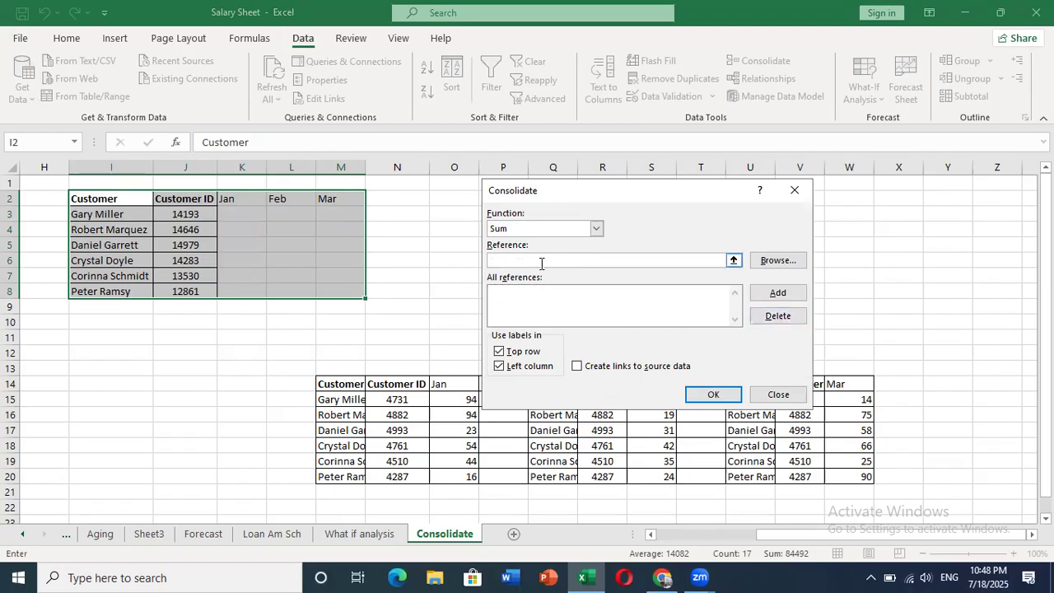
{"action": "left_click", "coordinate": [343, 391]}
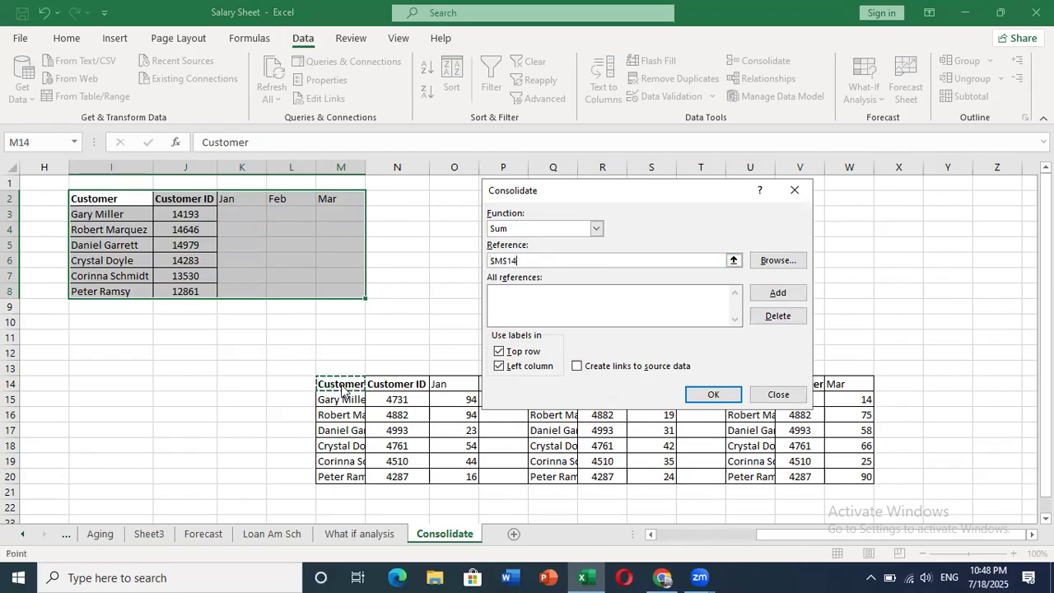
{"action": "key", "text": "shift+Right"}
{"action": "key", "text": "shift+Right"}
{"action": "key", "text": "shift+Down"}
{"action": "key", "text": "shift+Down"}
{"action": "key", "text": "shift+Down"}
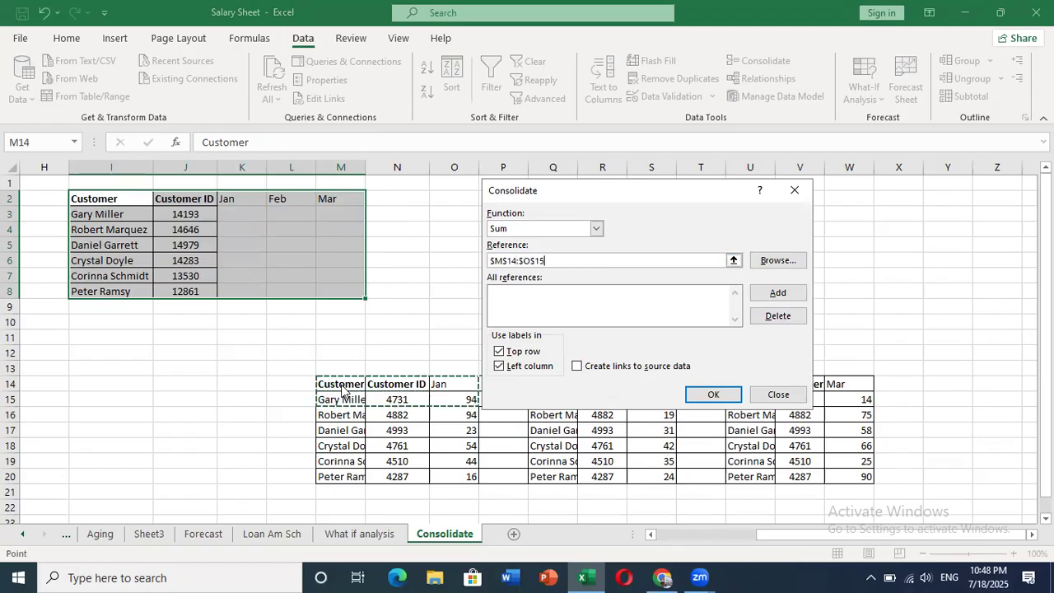
{"action": "key", "text": "shift+Down"}
{"action": "key", "text": "shift+Down"}
{"action": "key", "text": "shift+Down"}
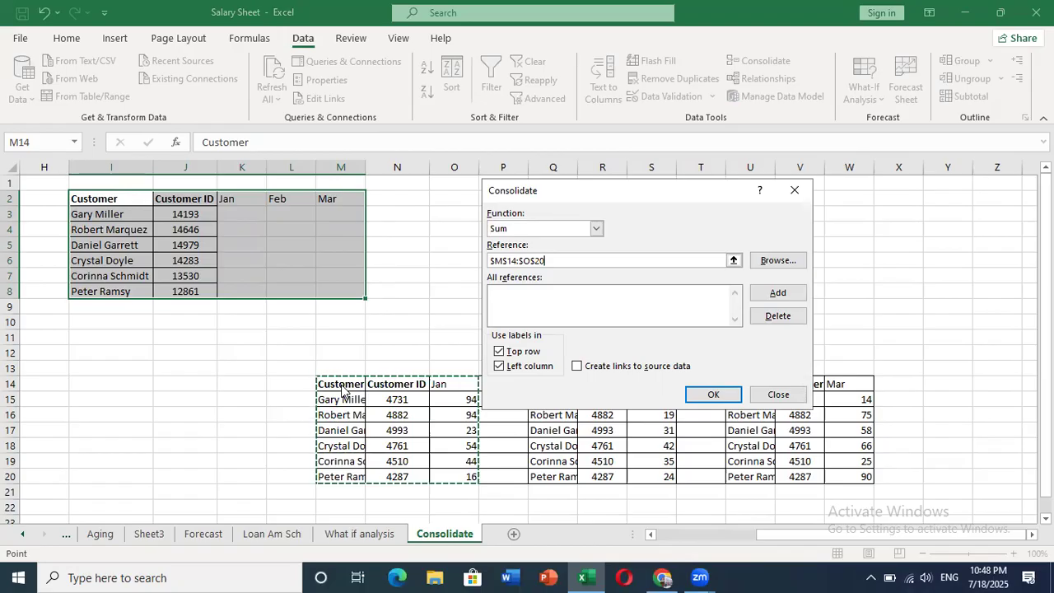
{"action": "left_click", "coordinate": [787, 293]}
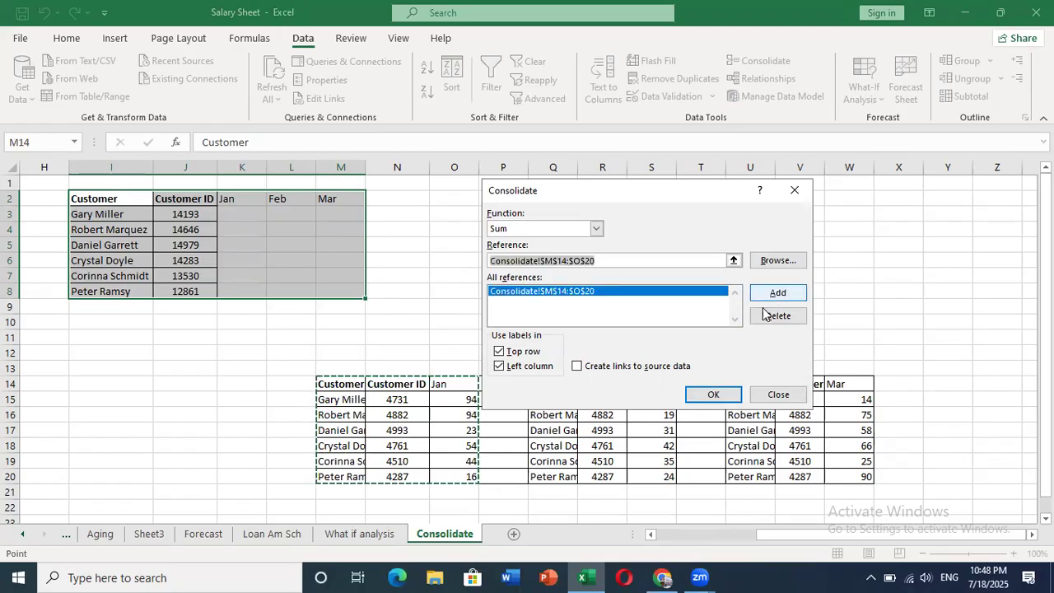
Step: Add the February table, Q14:S20 with its headers, to the consolidation references
{"action": "left_click", "coordinate": [556, 477]}
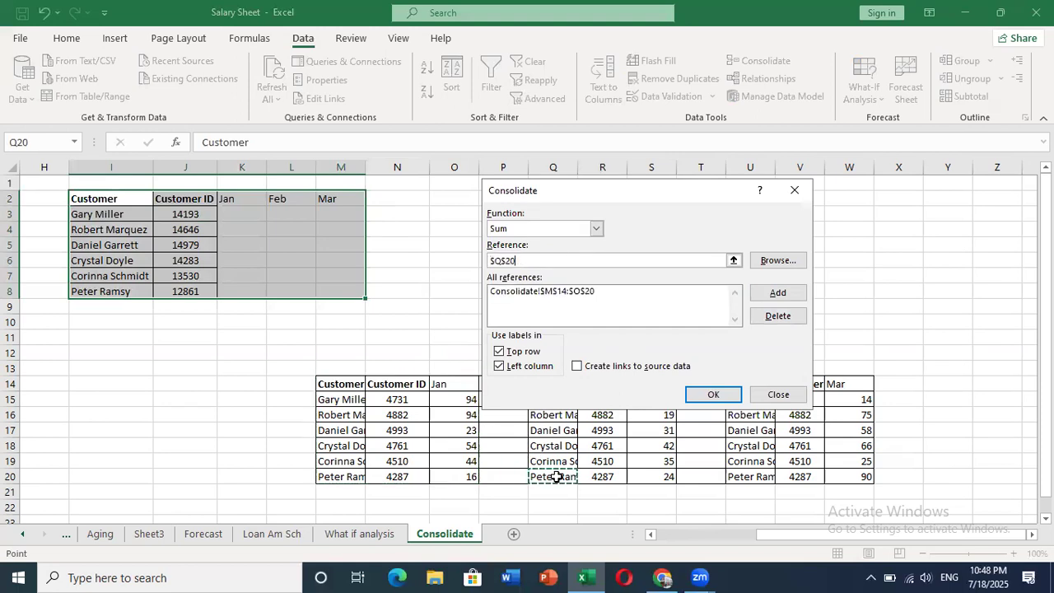
{"action": "key", "text": "shift+Up"}
{"action": "key", "text": "shift+Up"}
{"action": "key", "text": "shift+Up"}
{"action": "key", "text": "shift+Up"}
{"action": "key", "text": "shift+Up"}
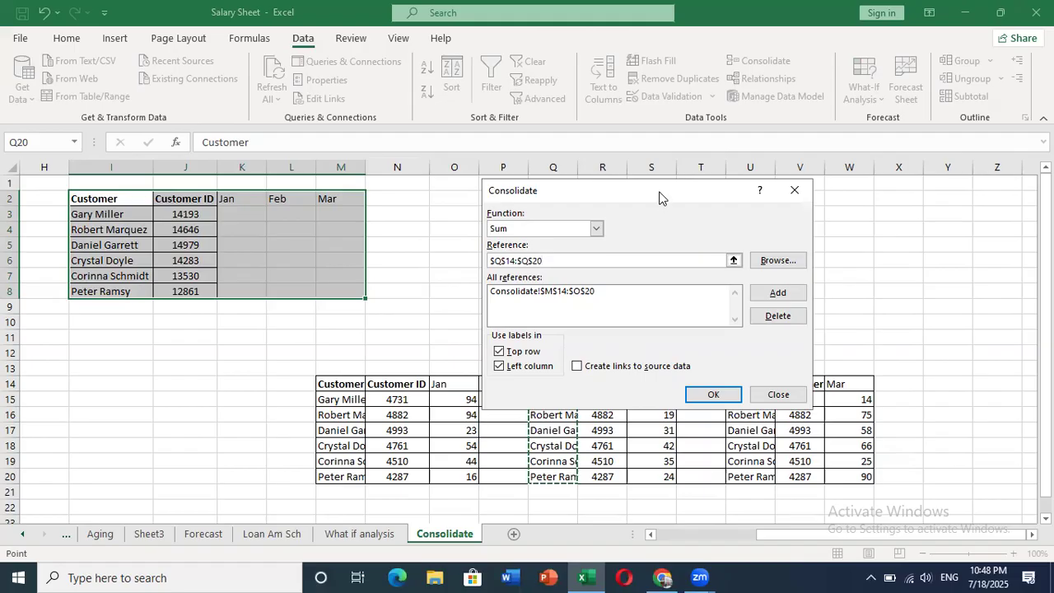
{"action": "left_click_drag", "start_coordinate": [659, 197], "coordinate": [946, 201]}
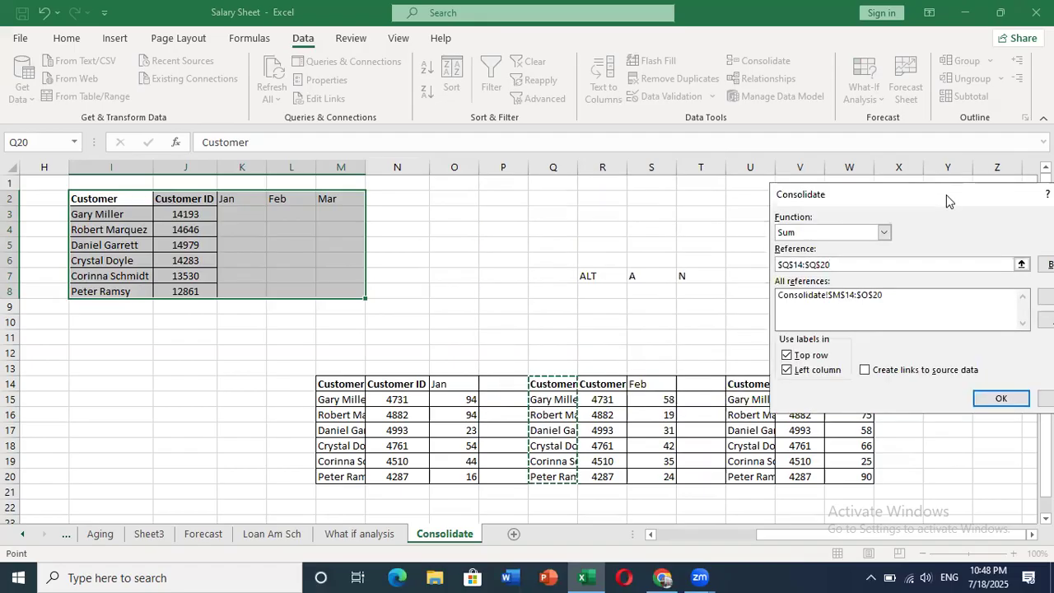
{"action": "key", "text": "shift+Right"}
{"action": "key", "text": "shift+Right"}
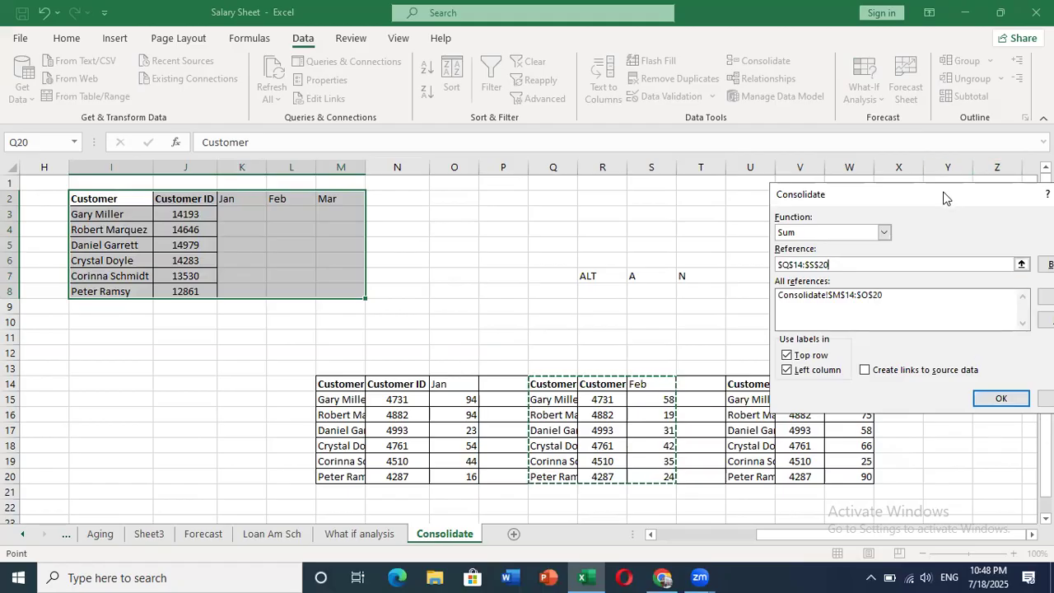
{"action": "left_click_drag", "start_coordinate": [941, 199], "coordinate": [884, 204]}
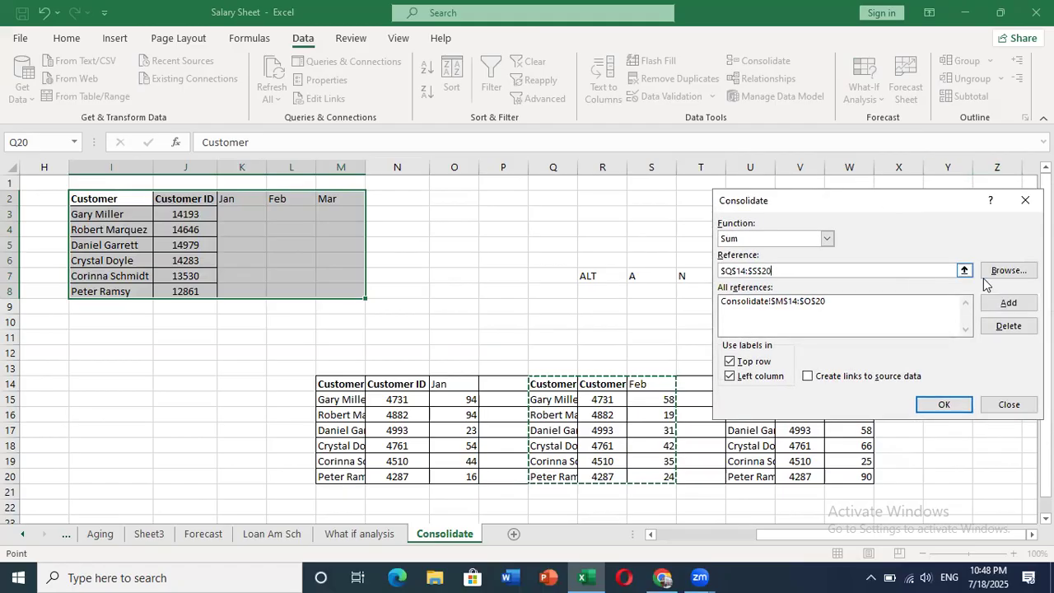
{"action": "left_click", "coordinate": [1000, 303]}
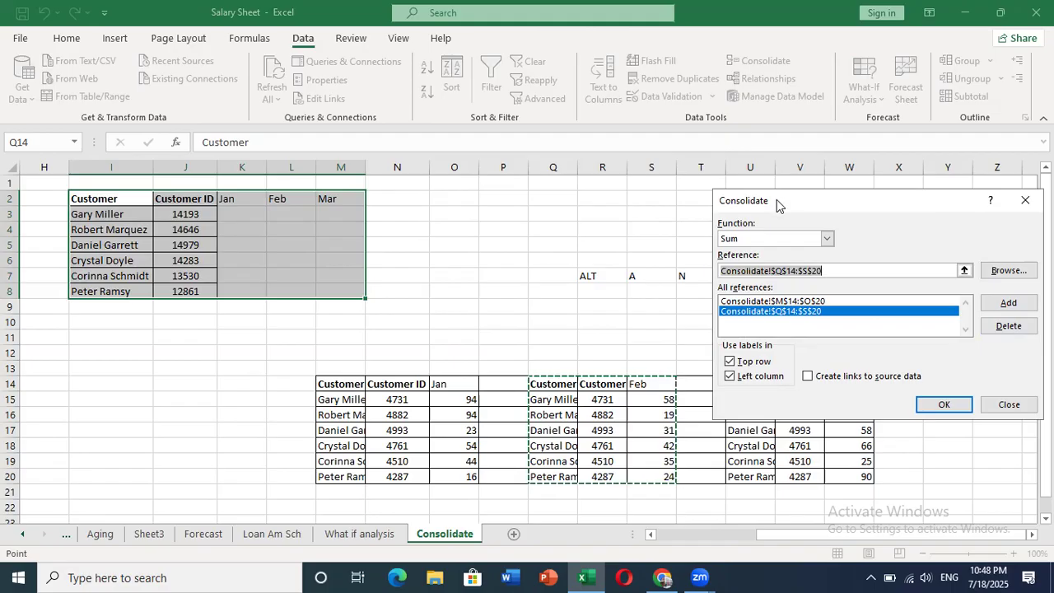
Step: Move the Consolidate dialog off the March table and empty its reference entry
{"action": "left_click_drag", "start_coordinate": [776, 200], "coordinate": [375, 234]}
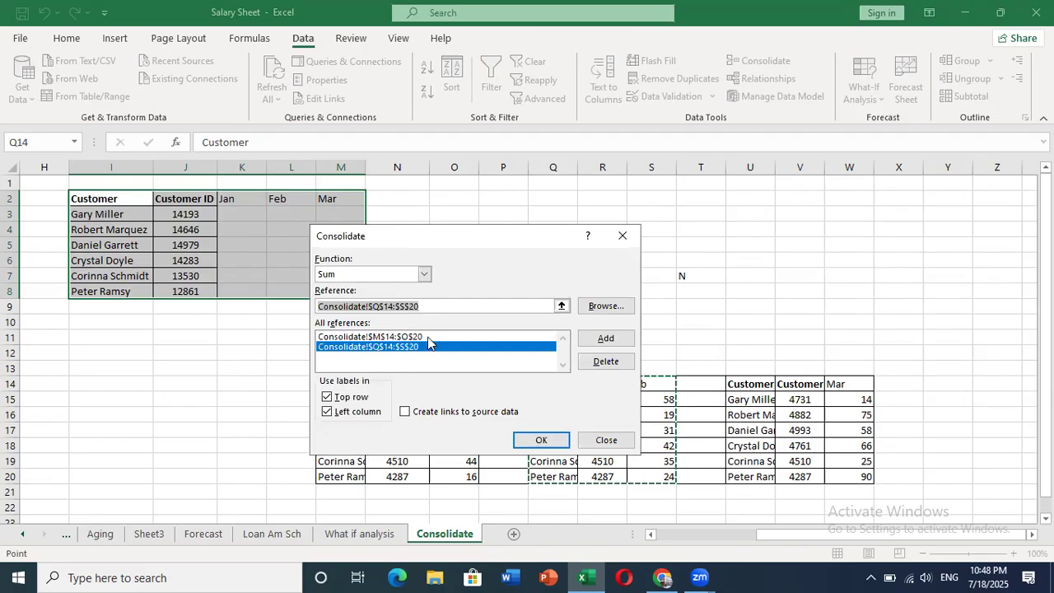
{"action": "left_click", "coordinate": [462, 305]}
{"action": "key", "text": "BackSpace"}
{"action": "key", "text": "BackSpace"}
{"action": "key", "text": "BackSpace"}
{"action": "key", "text": "BackSpace"}
{"action": "key", "text": "BackSpace"}
{"action": "key", "text": "BackSpace"}
{"action": "key", "text": "BackSpace"}
{"action": "key", "text": "BackSpace"}
{"action": "key", "text": "BackSpace"}
{"action": "key", "text": "BackSpace"}
{"action": "key", "text": "BackSpace"}
{"action": "key", "text": "BackSpace"}
{"action": "key", "text": "BackSpace"}
{"action": "key", "text": "BackSpace"}
{"action": "key", "text": "BackSpace"}
{"action": "key", "text": "BackSpace"}
{"action": "key", "text": "BackSpace"}
{"action": "key", "text": "BackSpace"}
{"action": "key", "text": "BackSpace"}
{"action": "key", "text": "BackSpace"}
{"action": "key", "text": "BackSpace"}
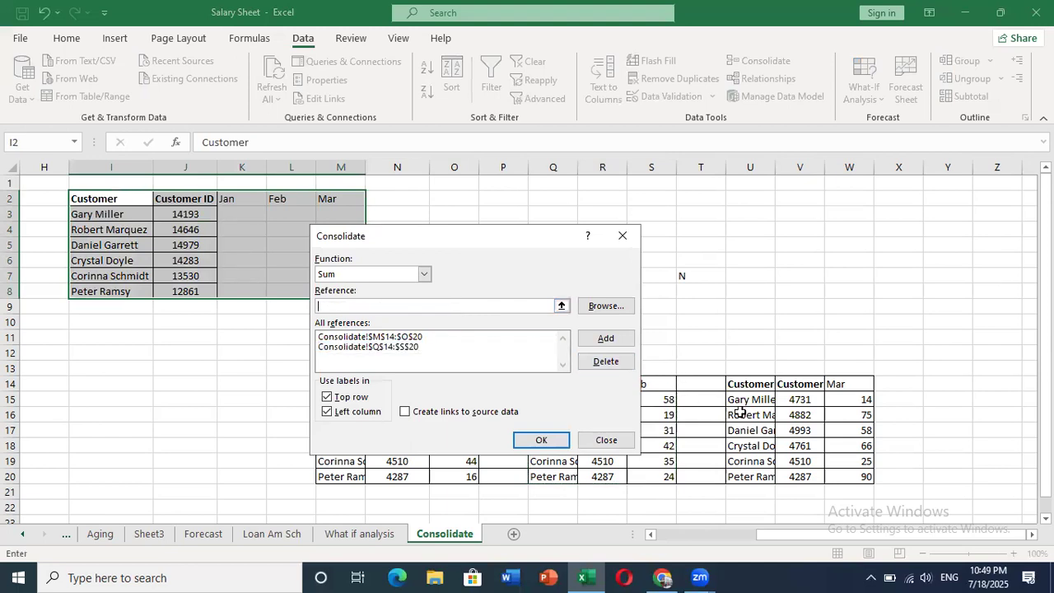
Step: Add the March table, U14:W20, to the references and run the sum consolidation into the summary table
{"action": "left_click", "coordinate": [758, 383]}
{"action": "key", "text": "shift+Right"}
{"action": "key", "text": "shift+Right"}
{"action": "key", "text": "shift+Down"}
{"action": "key", "text": "shift+Down"}
{"action": "key", "text": "shift+Down"}
{"action": "key", "text": "shift+Down"}
{"action": "key", "text": "shift+Down"}
{"action": "key", "text": "shift+Down"}
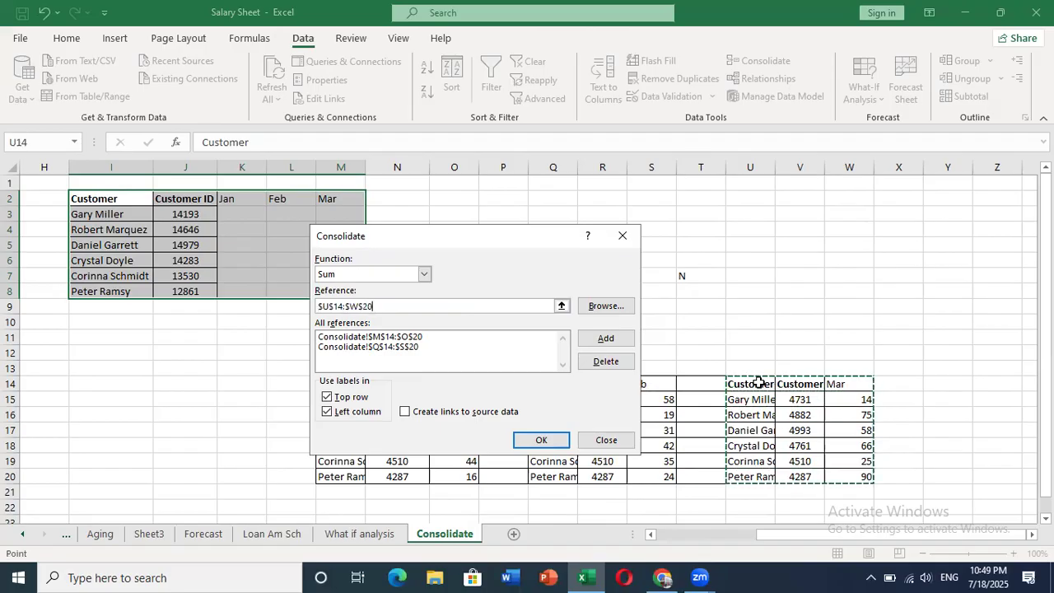
{"action": "left_click", "coordinate": [604, 338]}
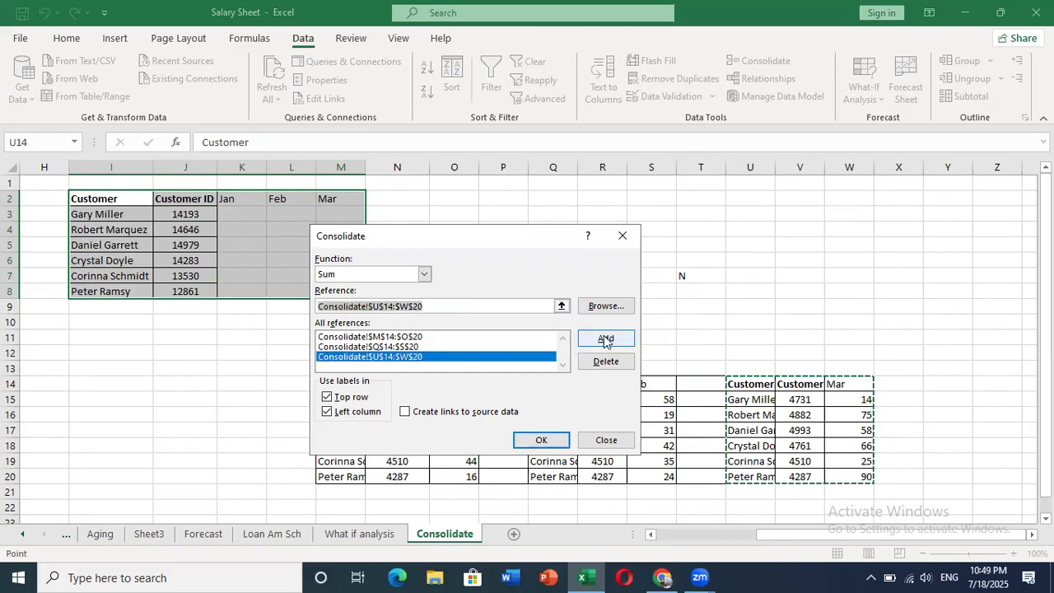
{"action": "left_click", "coordinate": [540, 441]}
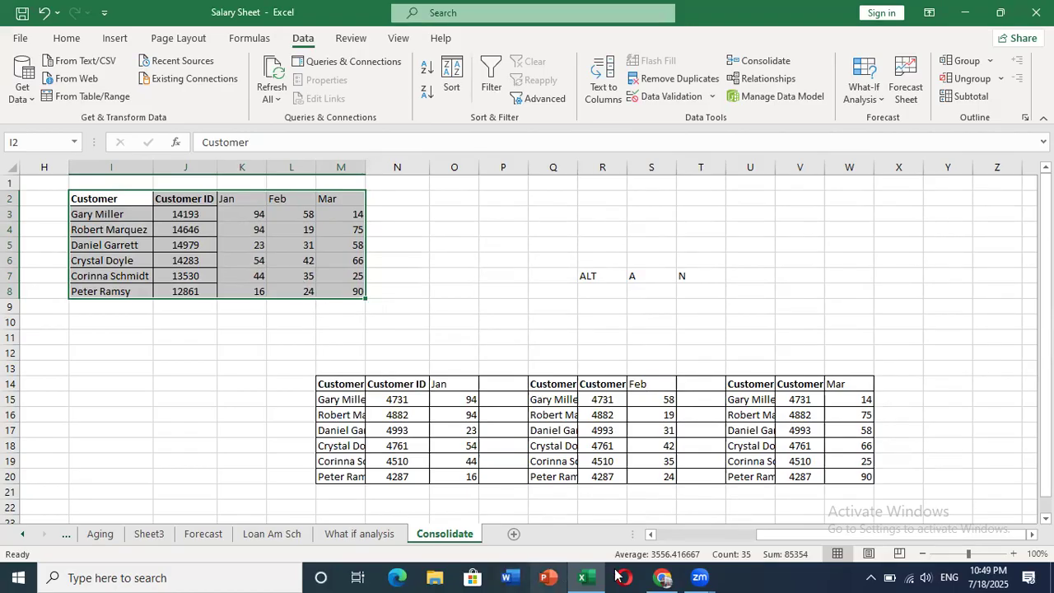
Step: Switch to Chrome and open the signed-in member's own LinkedIn profile from the notifications page
{"action": "left_click", "coordinate": [663, 577]}
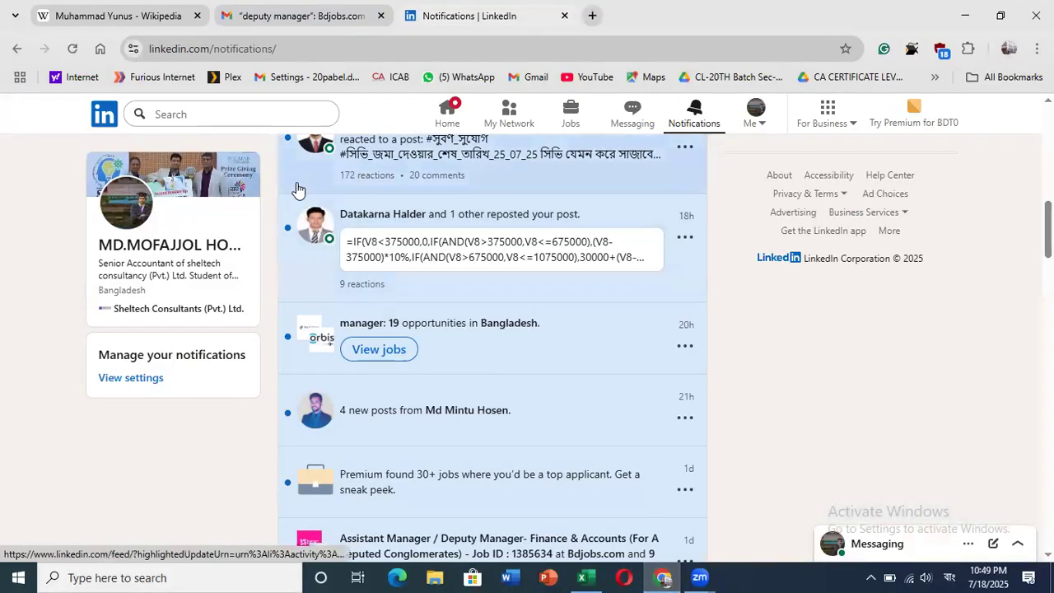
{"action": "left_click", "coordinate": [184, 243]}
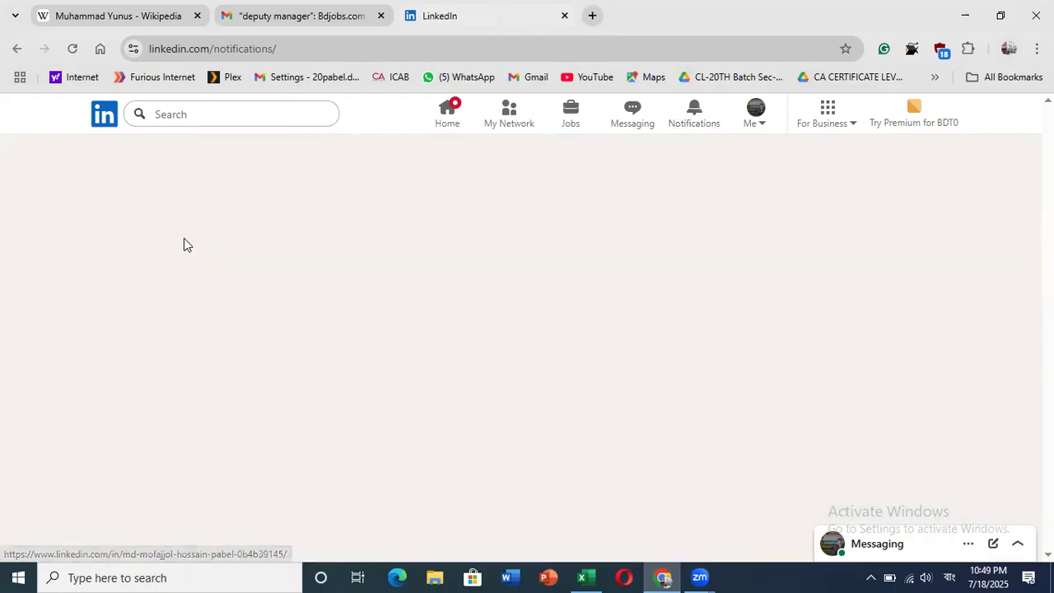